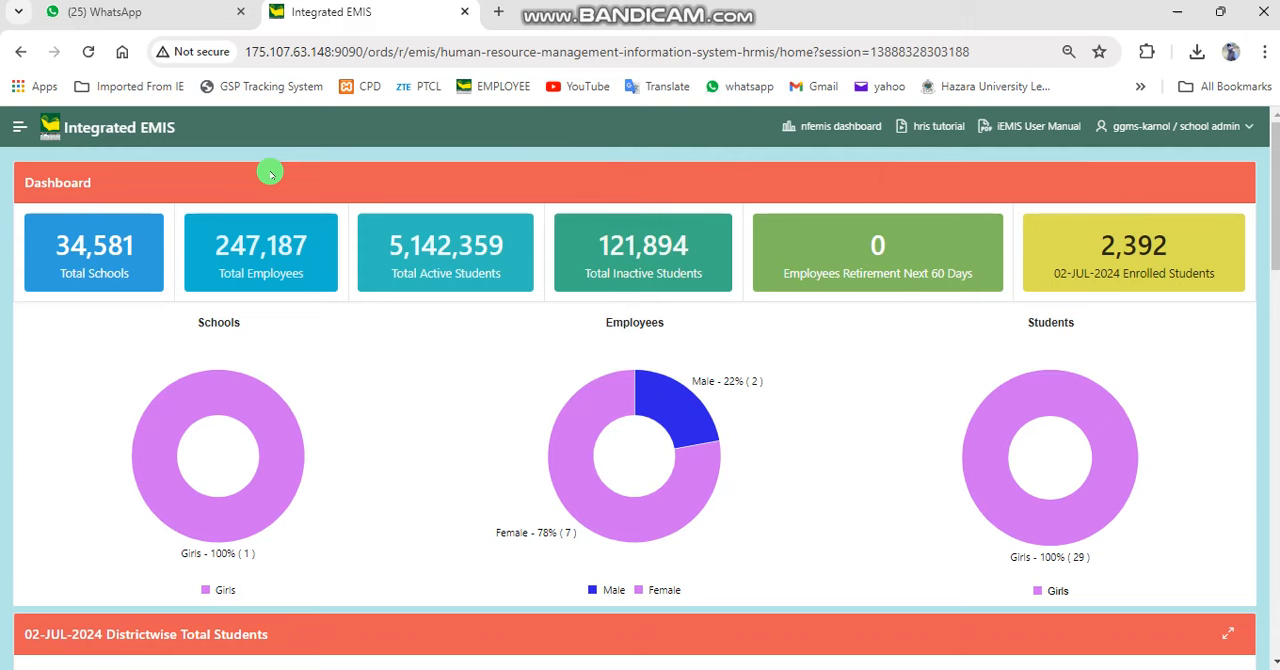
Open the Monthly Data Updation Report under Office/School MIS and bring up the monthly updation form for GGMS KARNOL
left_click(19, 127)
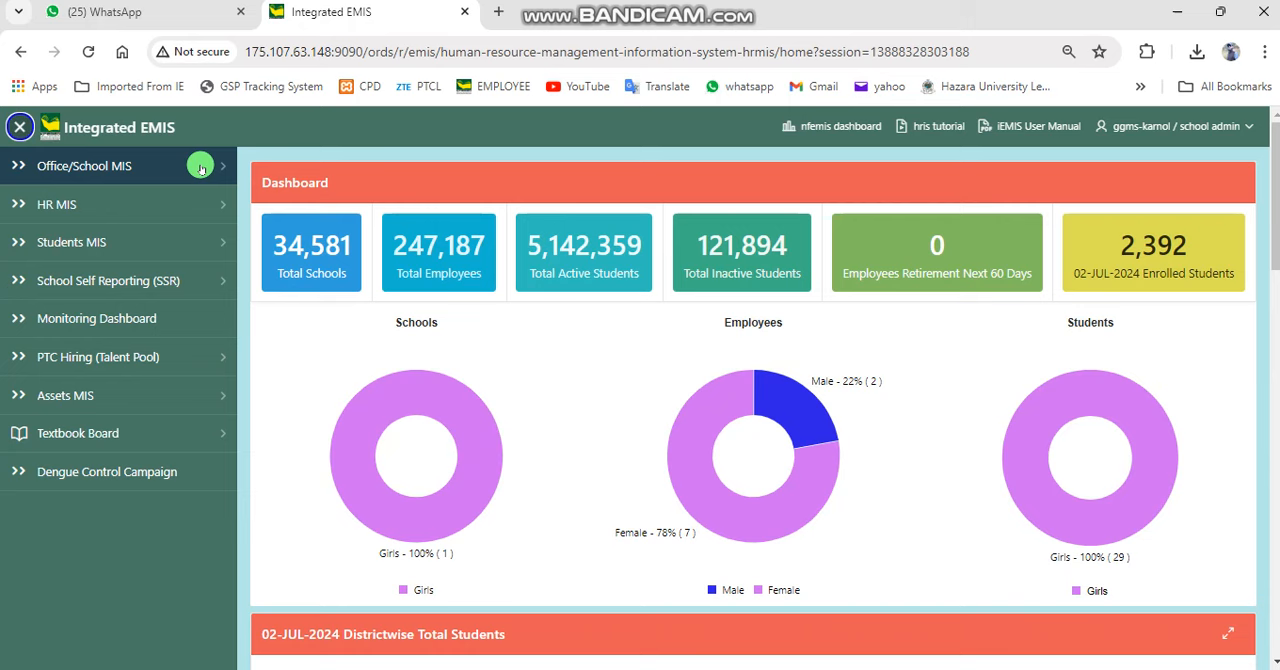
left_click(200, 168)
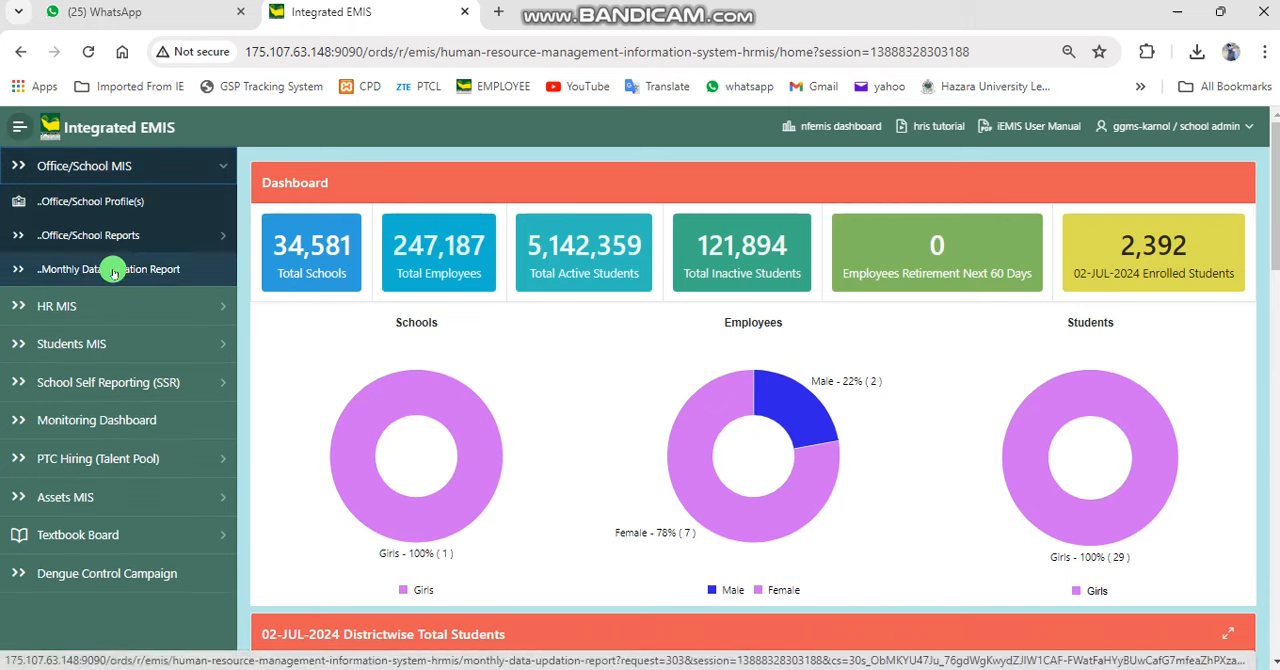
left_click(113, 270)
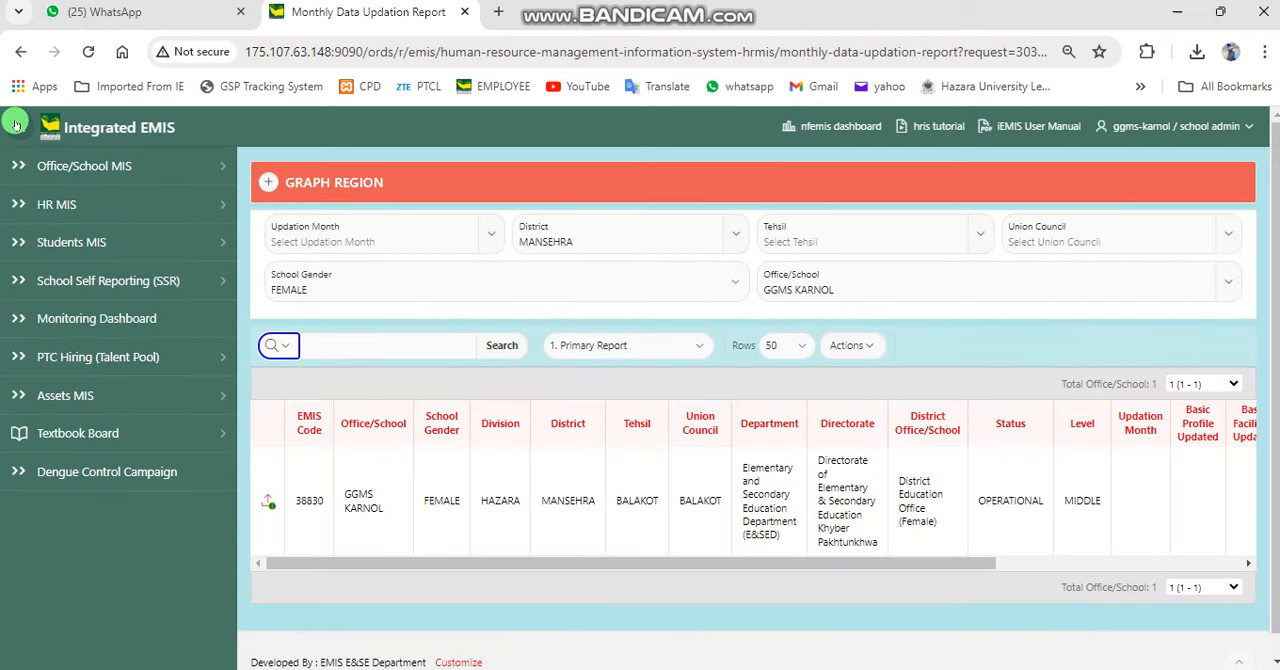
left_click(16, 123)
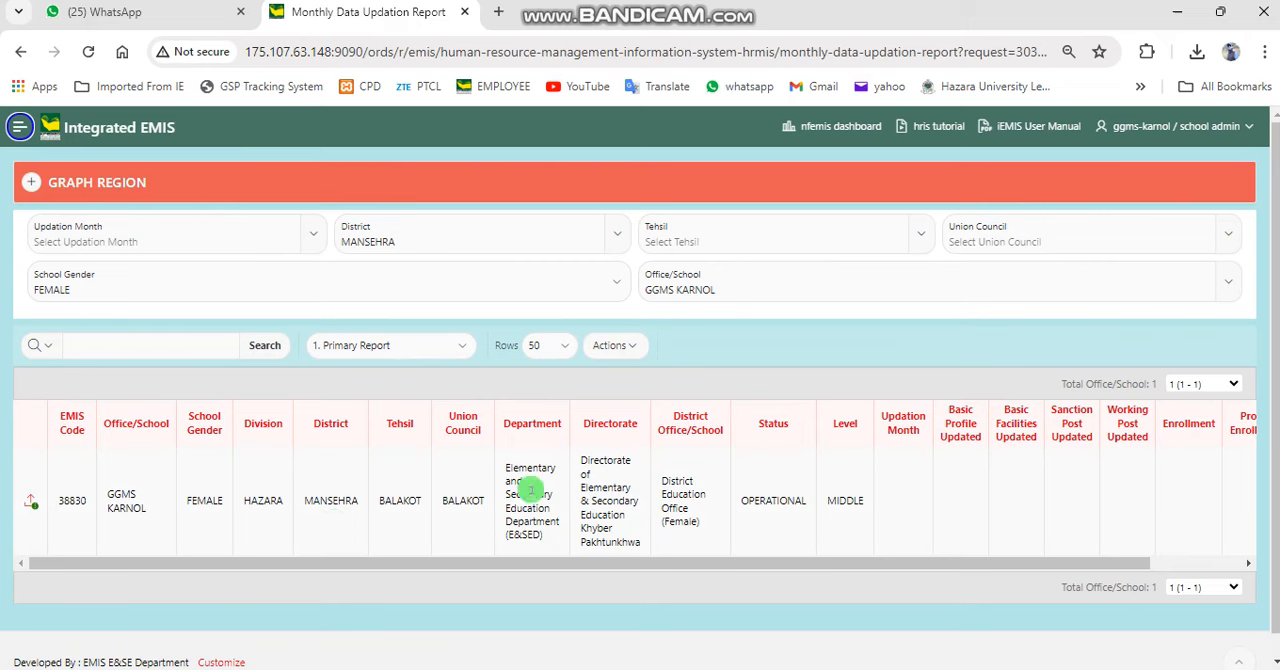
left_click(30, 507)
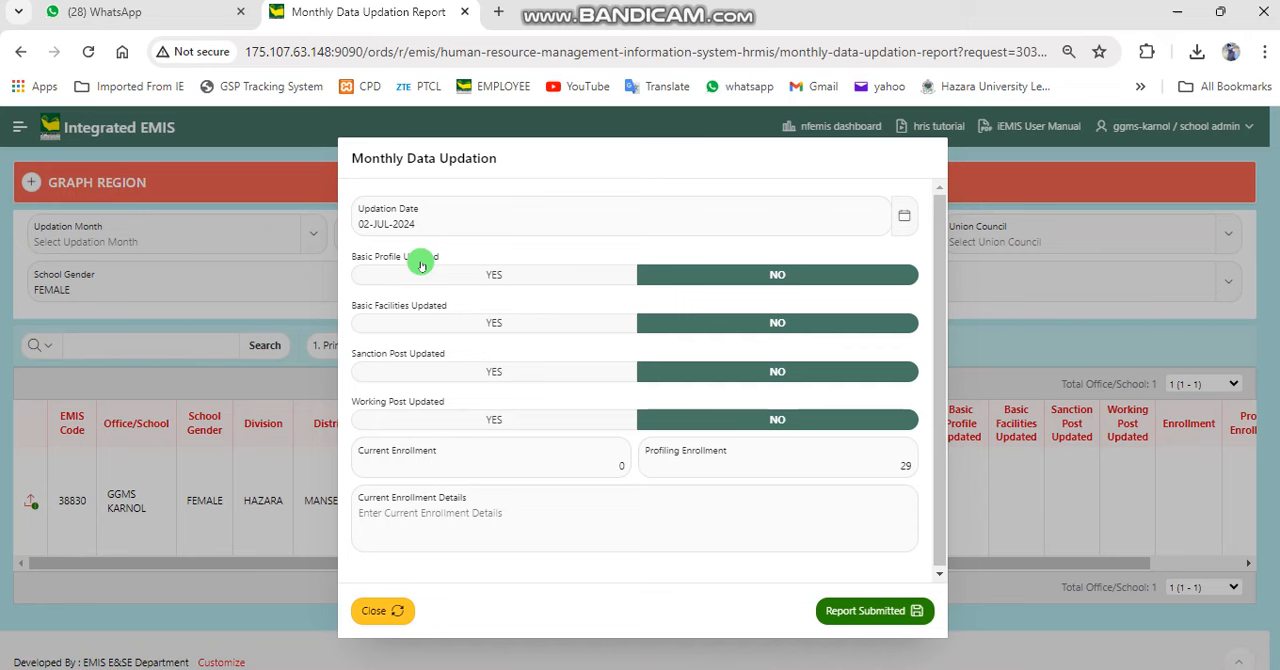
Set Basic Profile Updated to NO and Basic Facilities, Sanction Post and Working Post Updated to YES in the monthly updation form
left_click(457, 274)
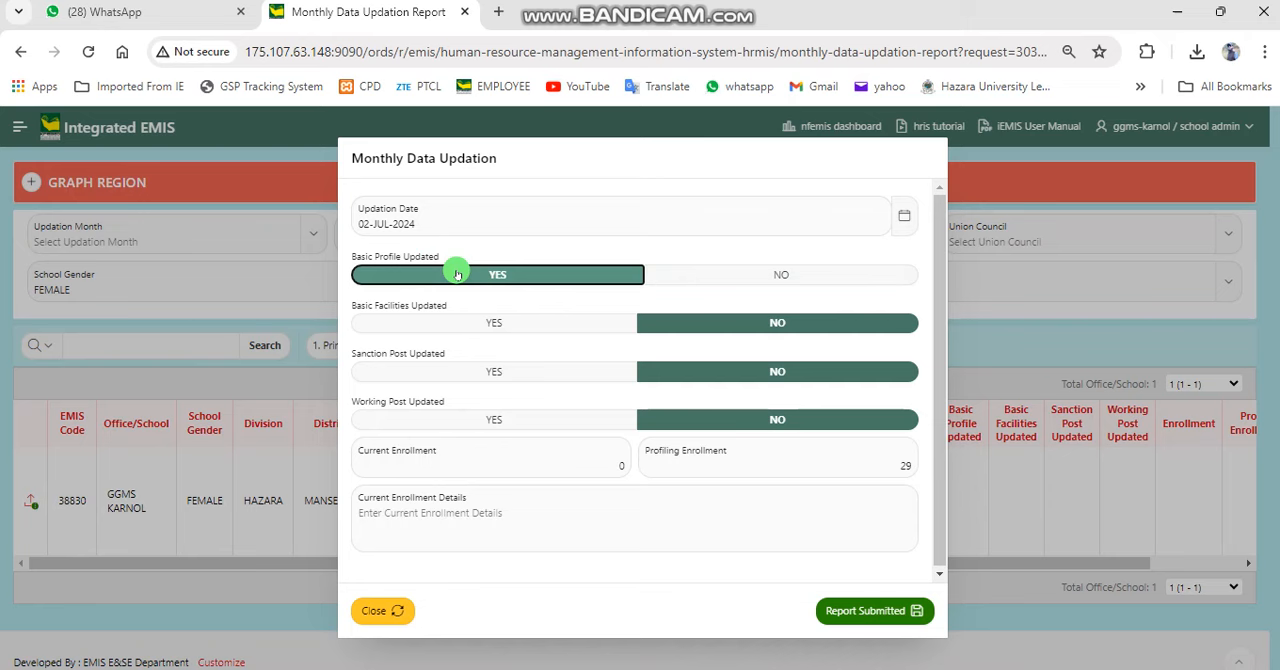
left_click(700, 275)
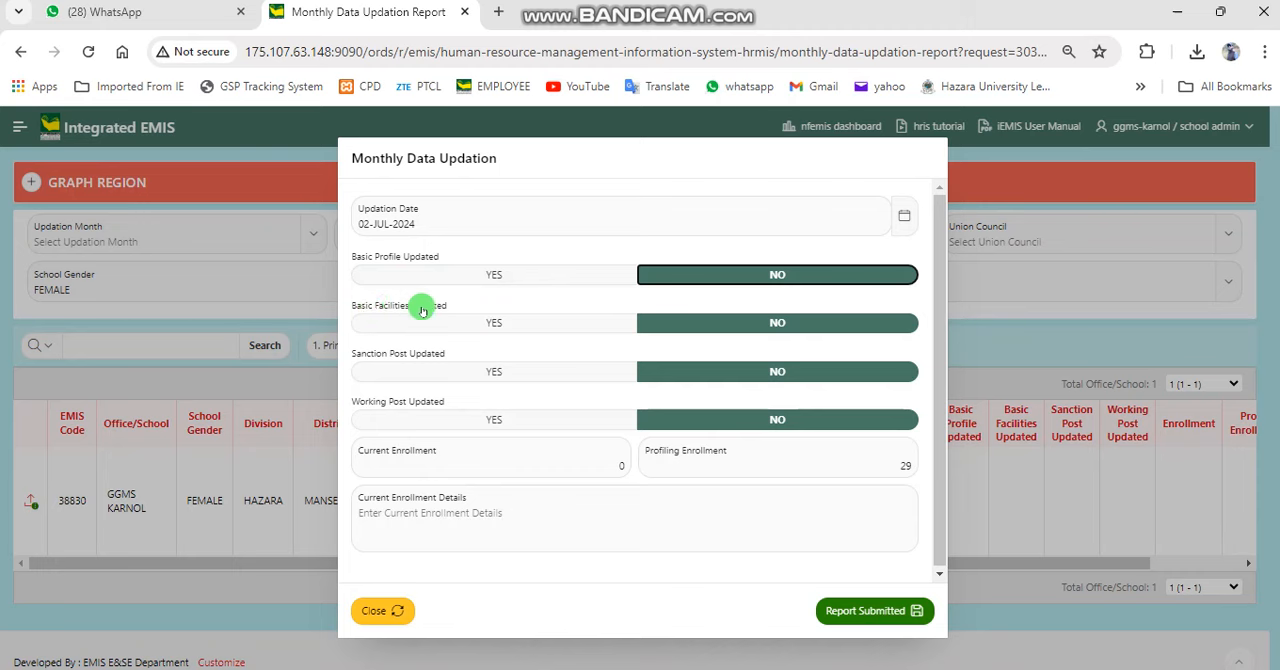
left_click(515, 322)
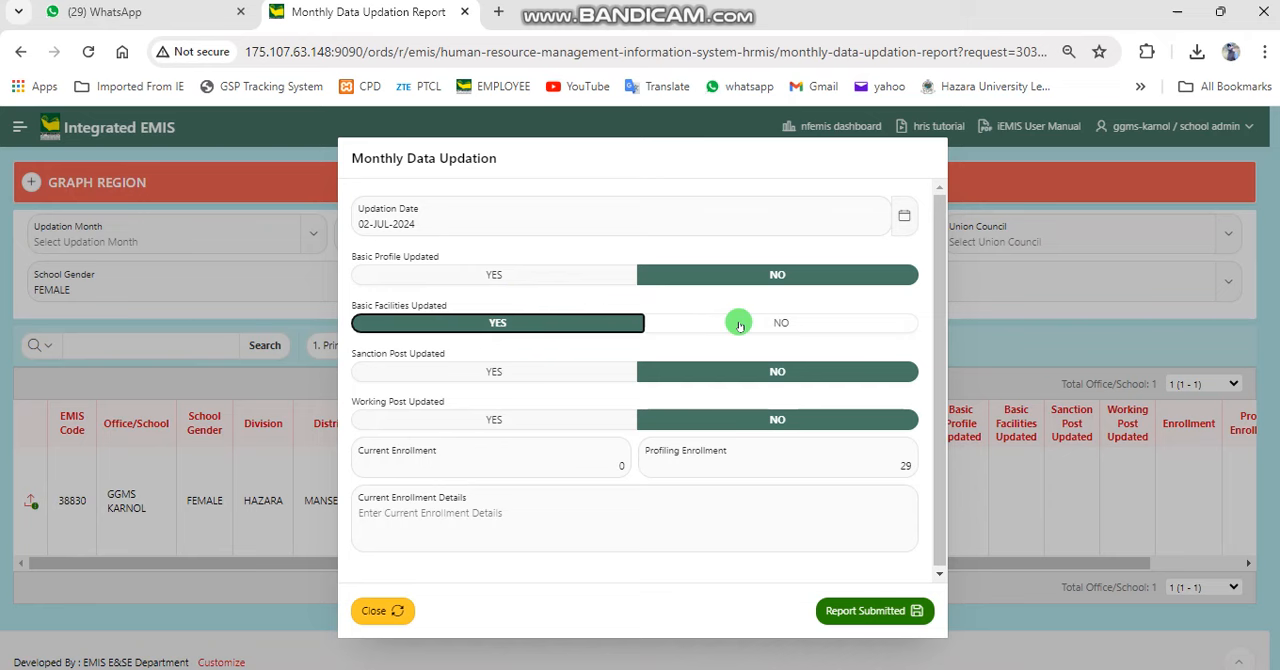
left_click(497, 376)
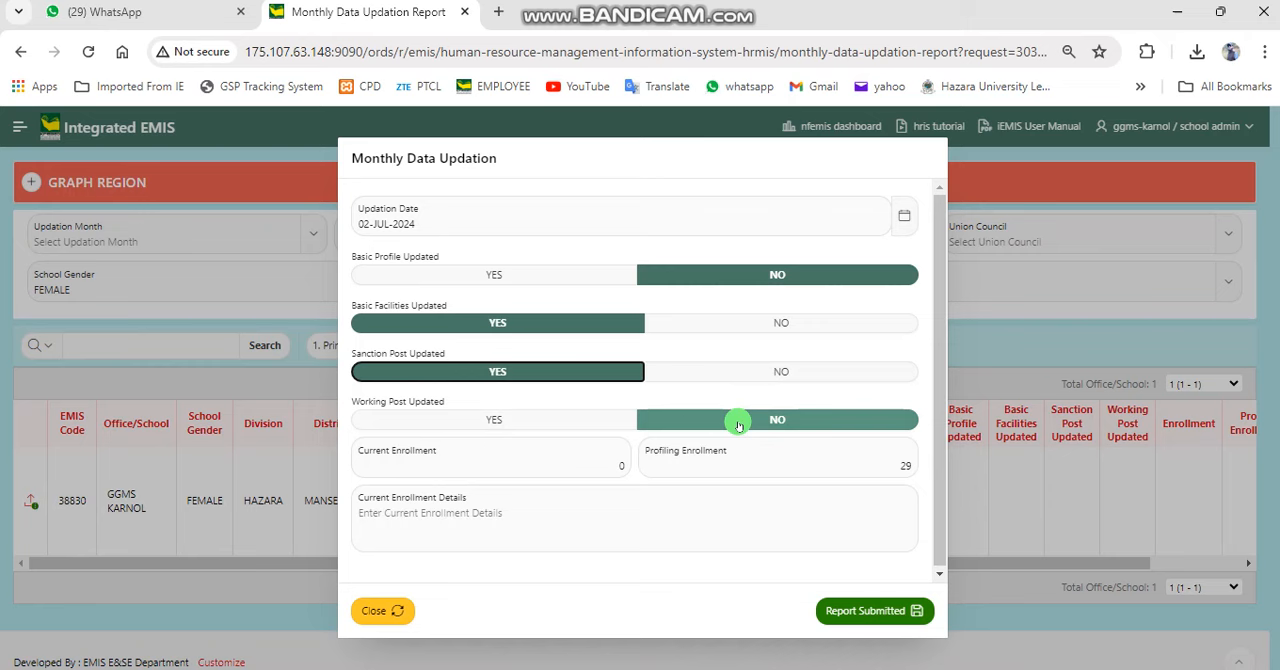
left_click(570, 420)
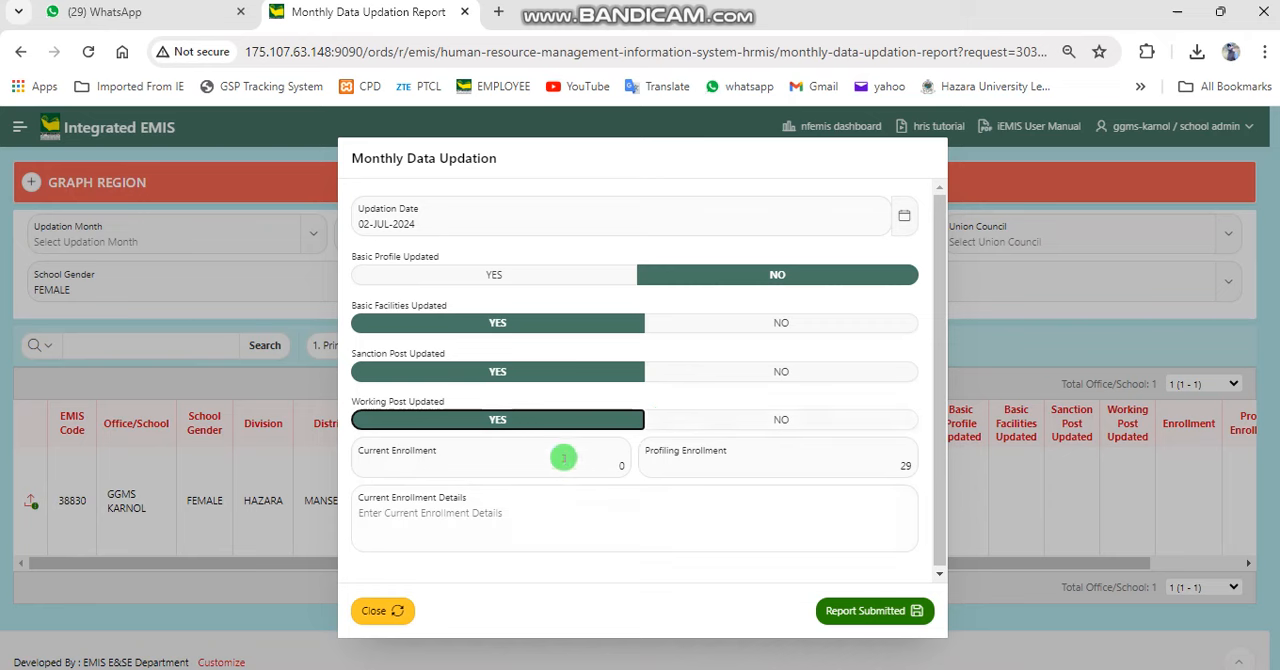
Go through the Current Enrollment, Profiling Enrollment and Current Enrollment Details fields and close the form without submitting
left_click(563, 446)
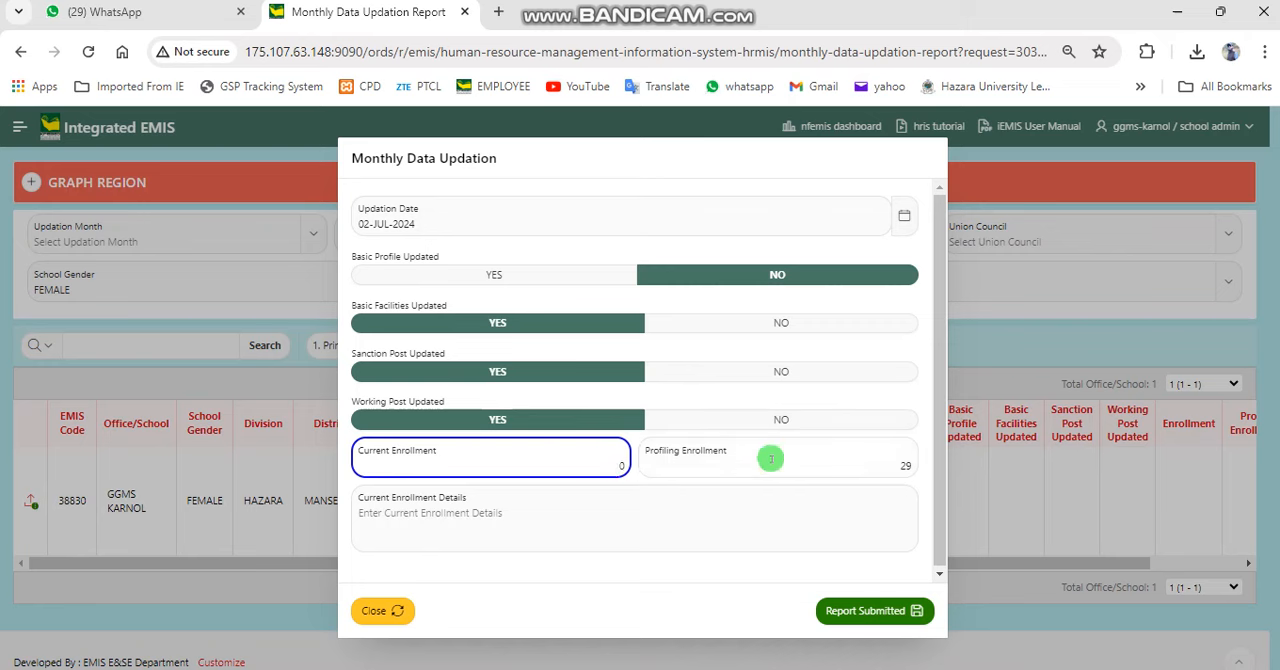
left_click(880, 460)
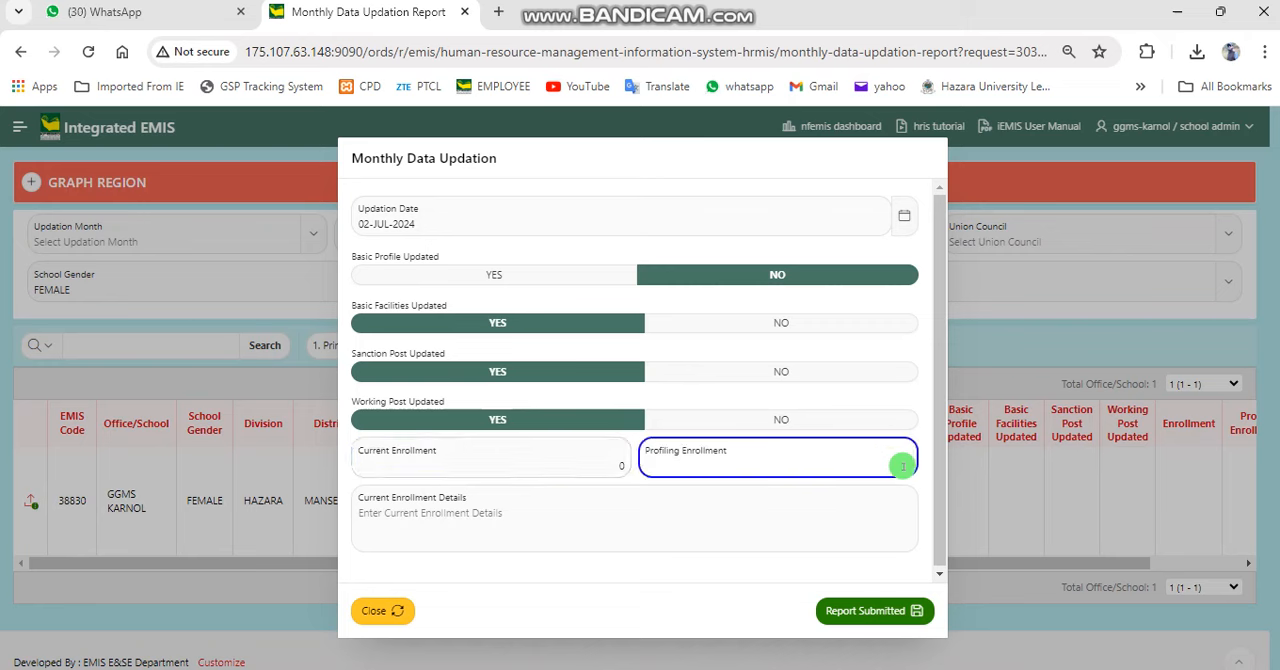
double_click(906, 465)
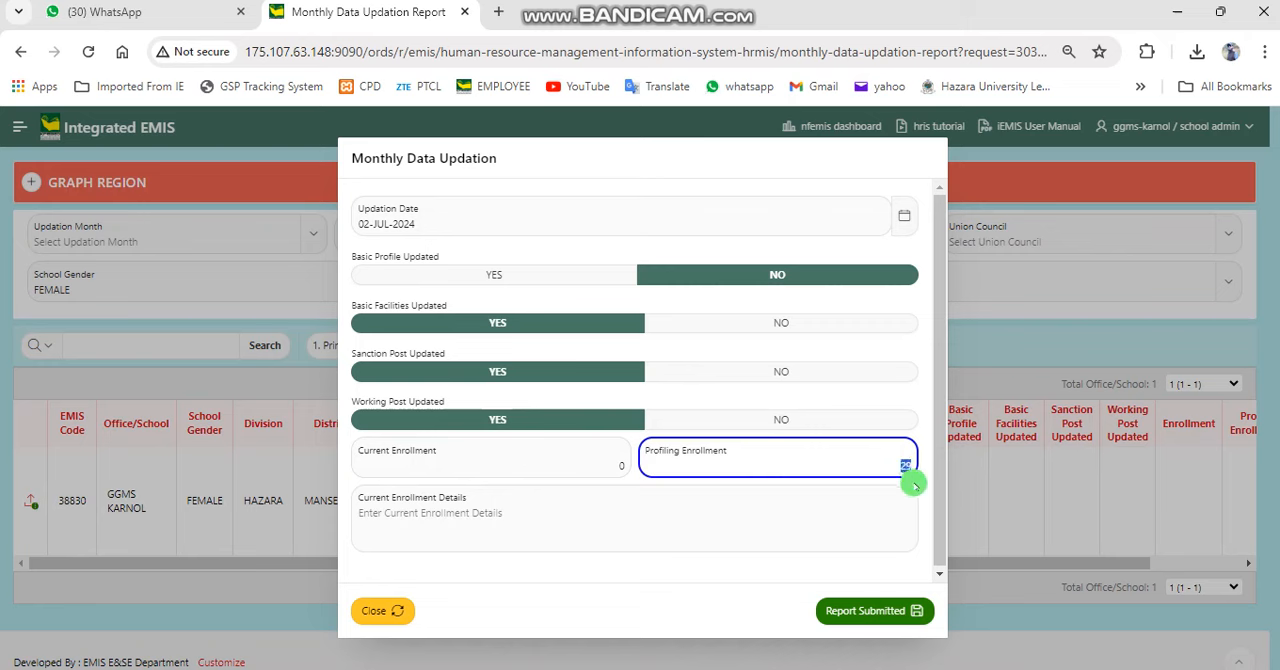
left_click(845, 503)
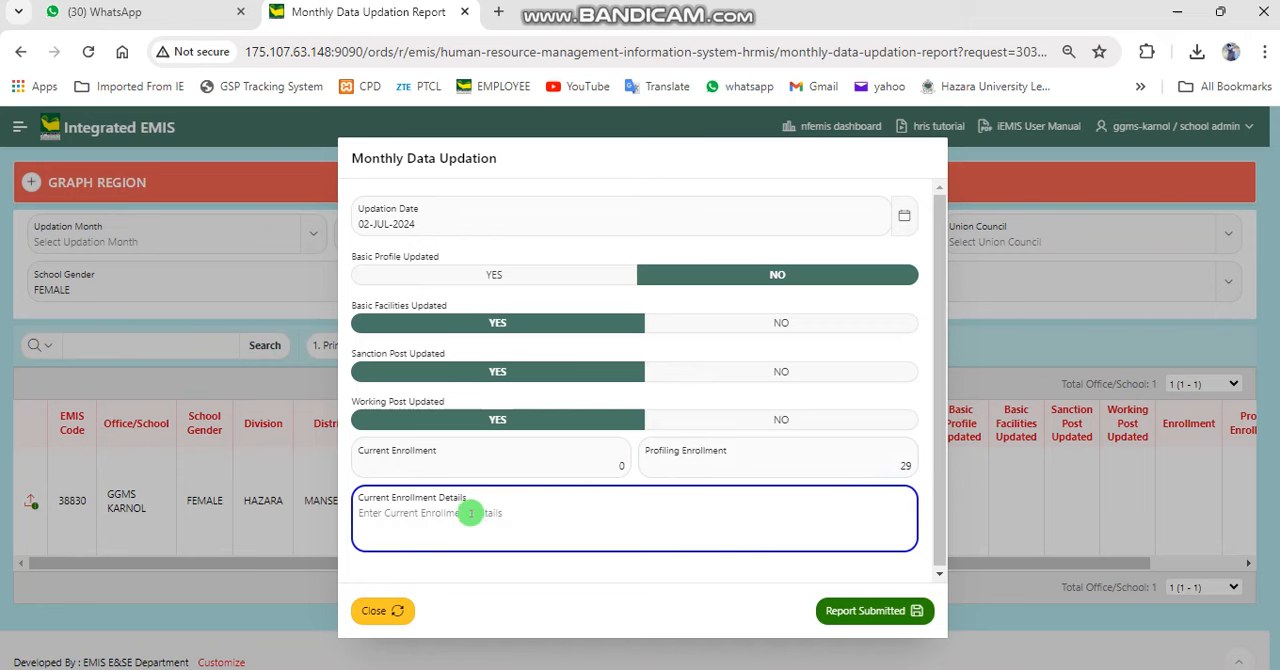
left_click(533, 460)
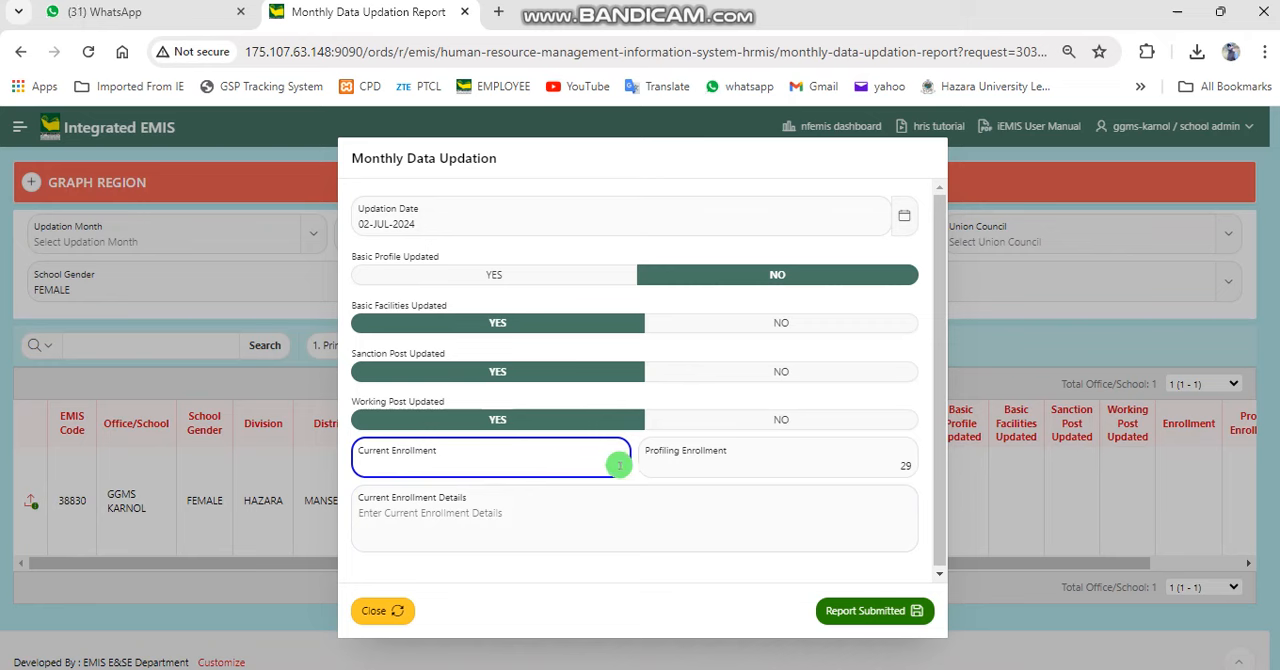
left_click(559, 506)
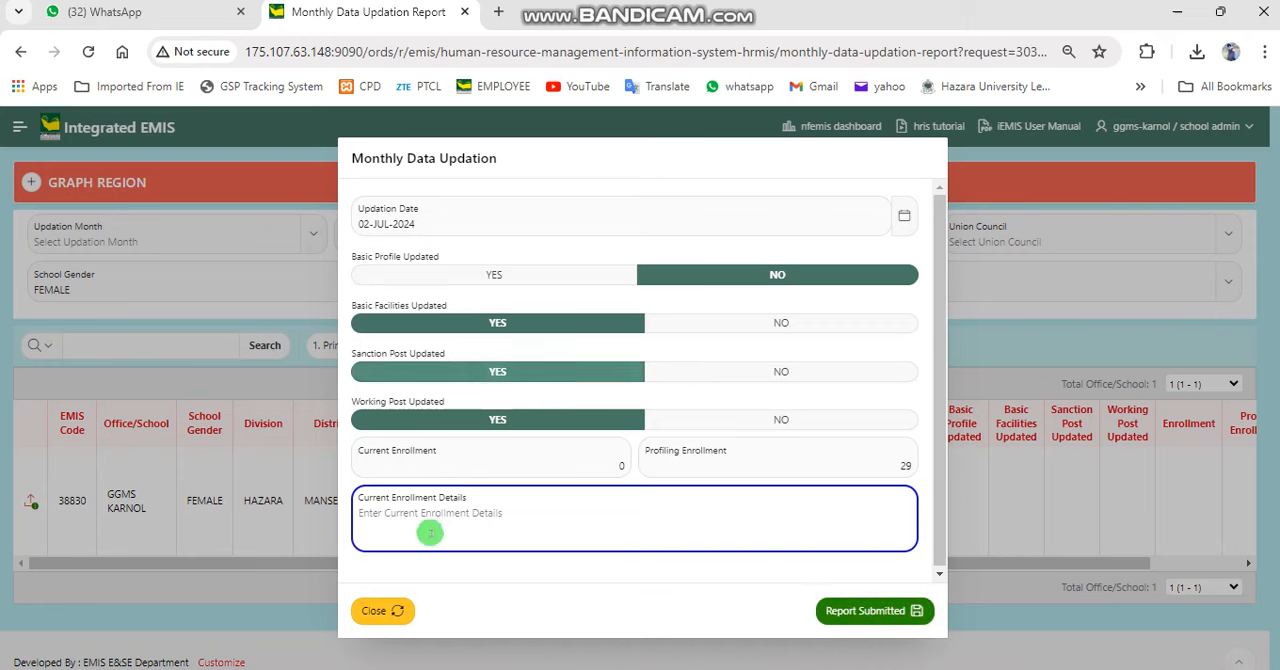
left_click(396, 616)
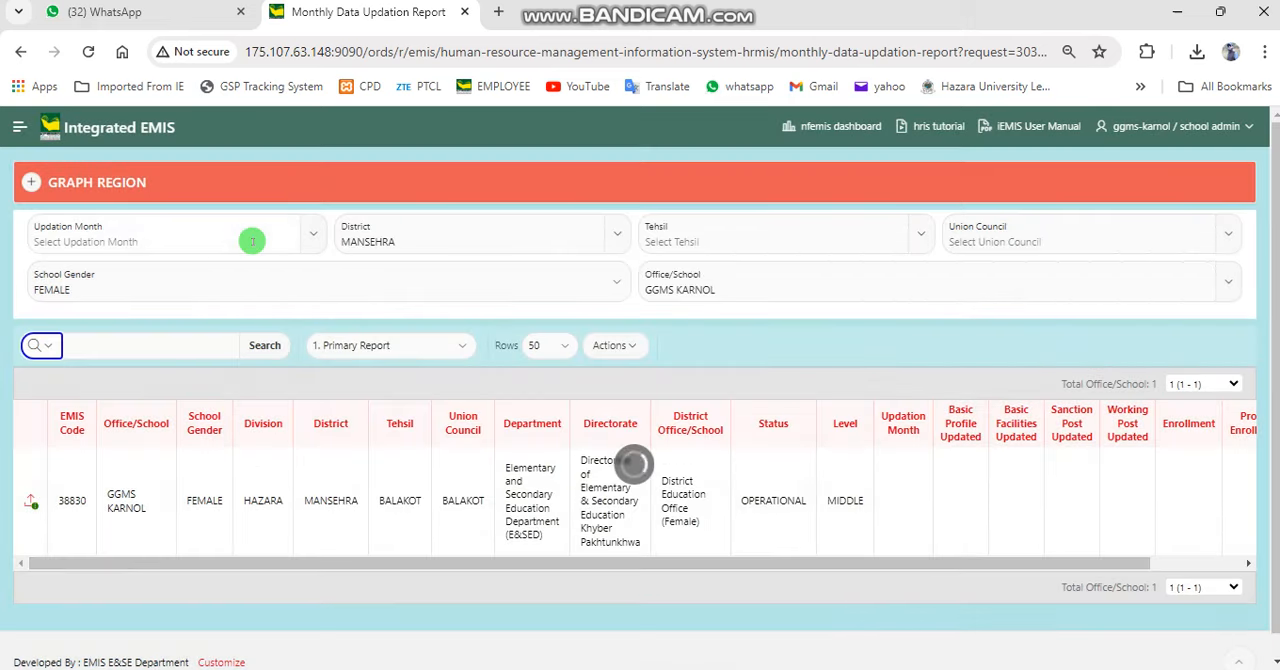
Open the Office/School Profile(s) list under Office/School MIS and go to the profile of GGMS KARNOL
left_click(34, 127)
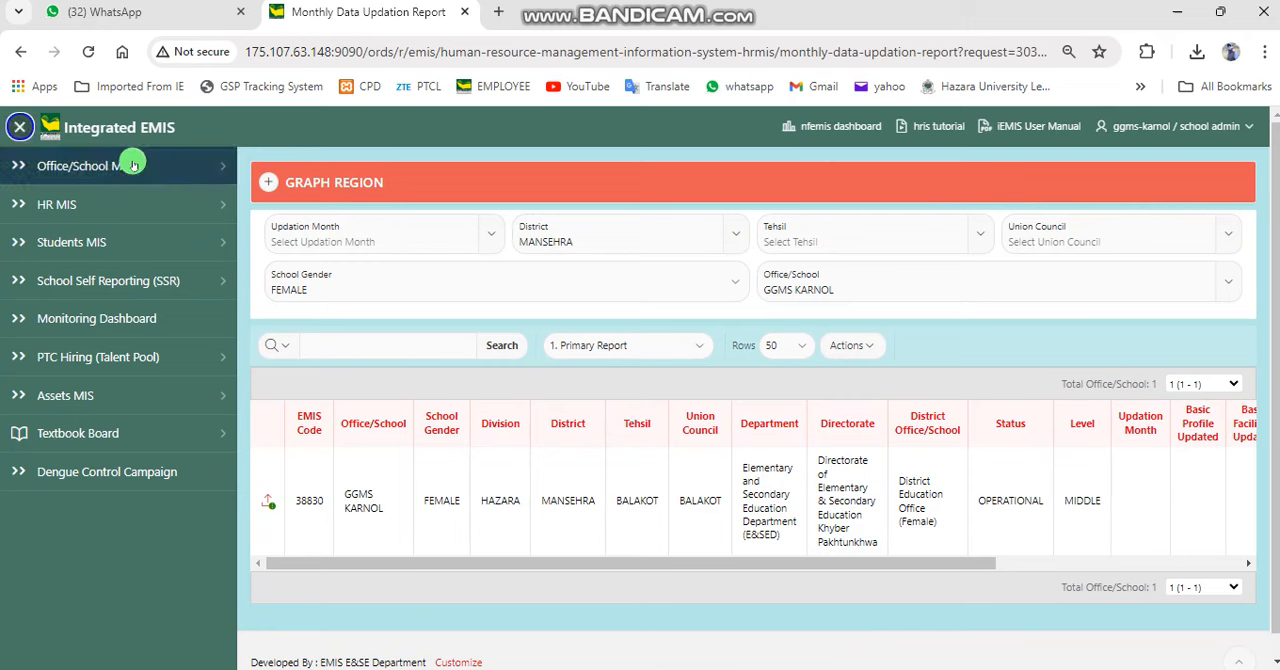
left_click(133, 165)
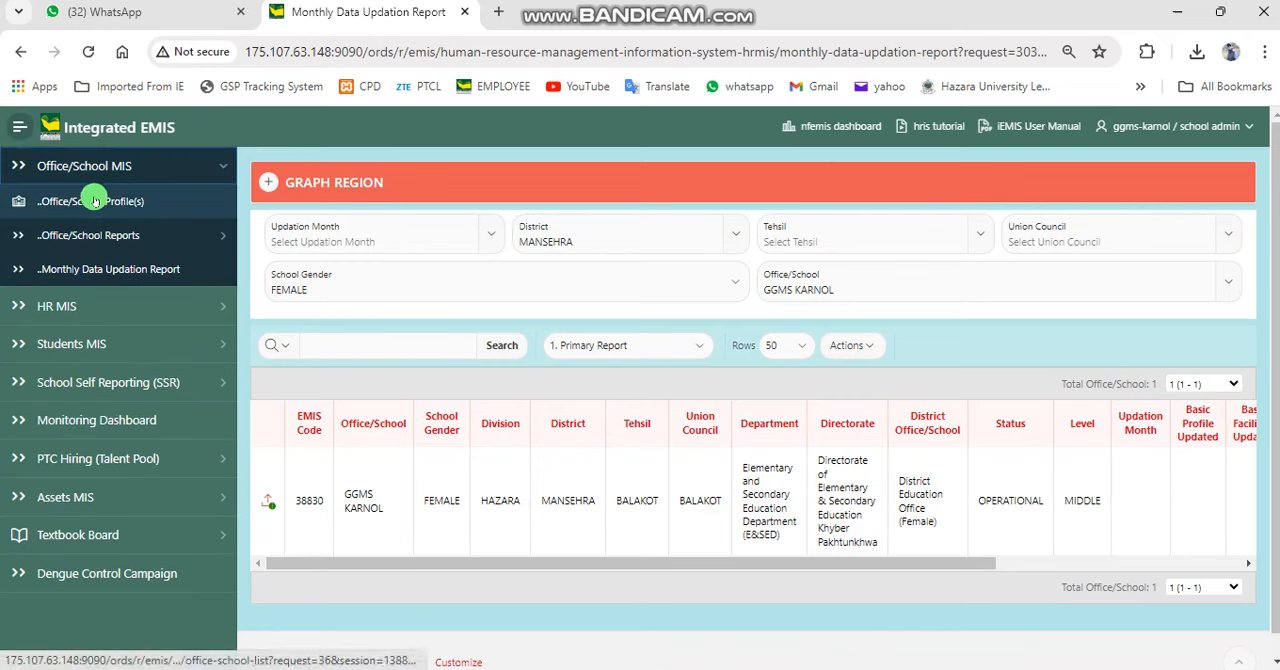
left_click(103, 201)
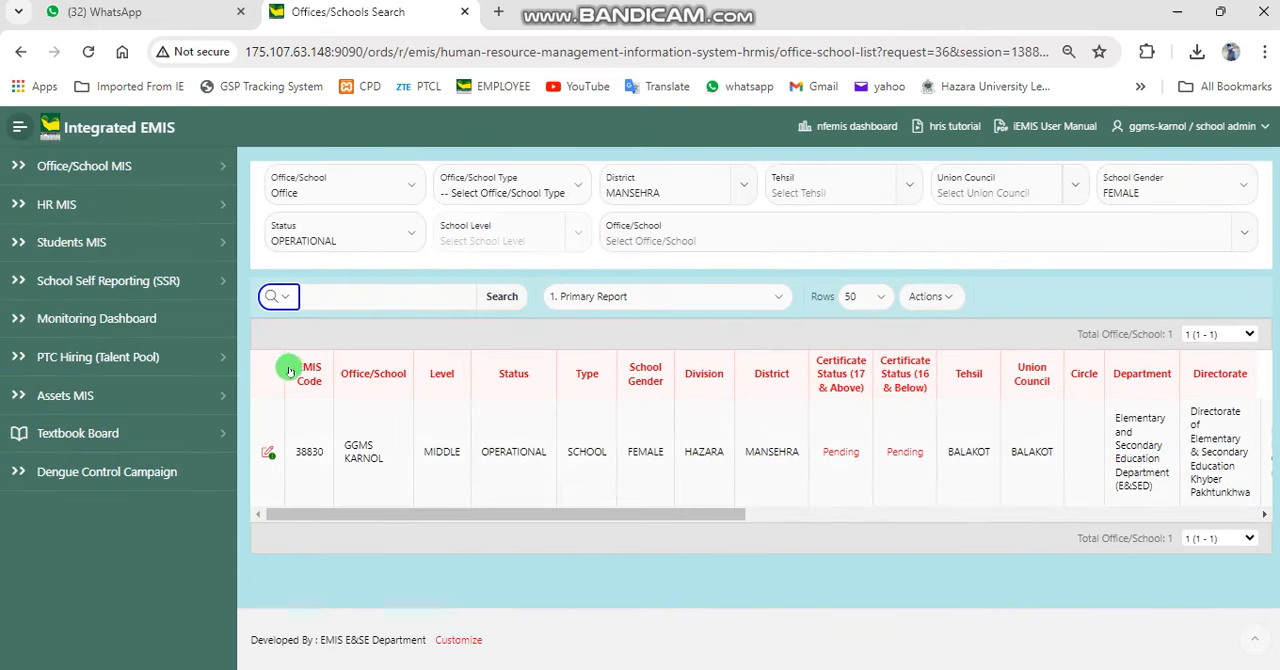
left_click(13, 127)
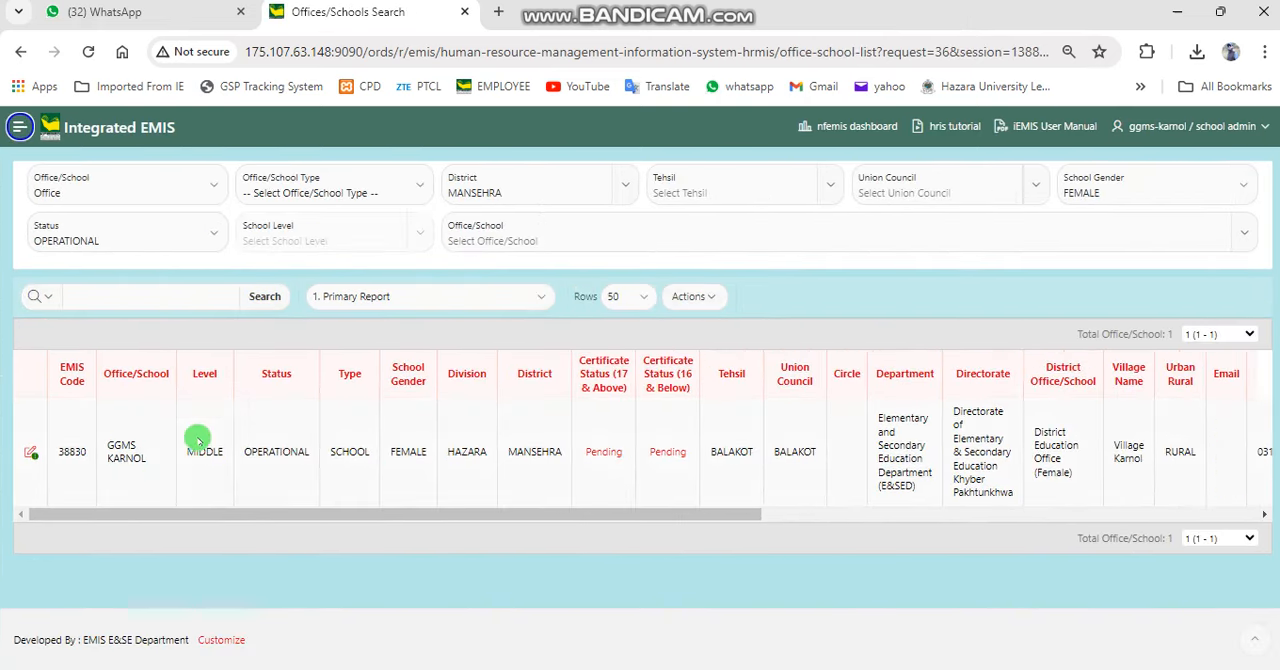
left_click(32, 453)
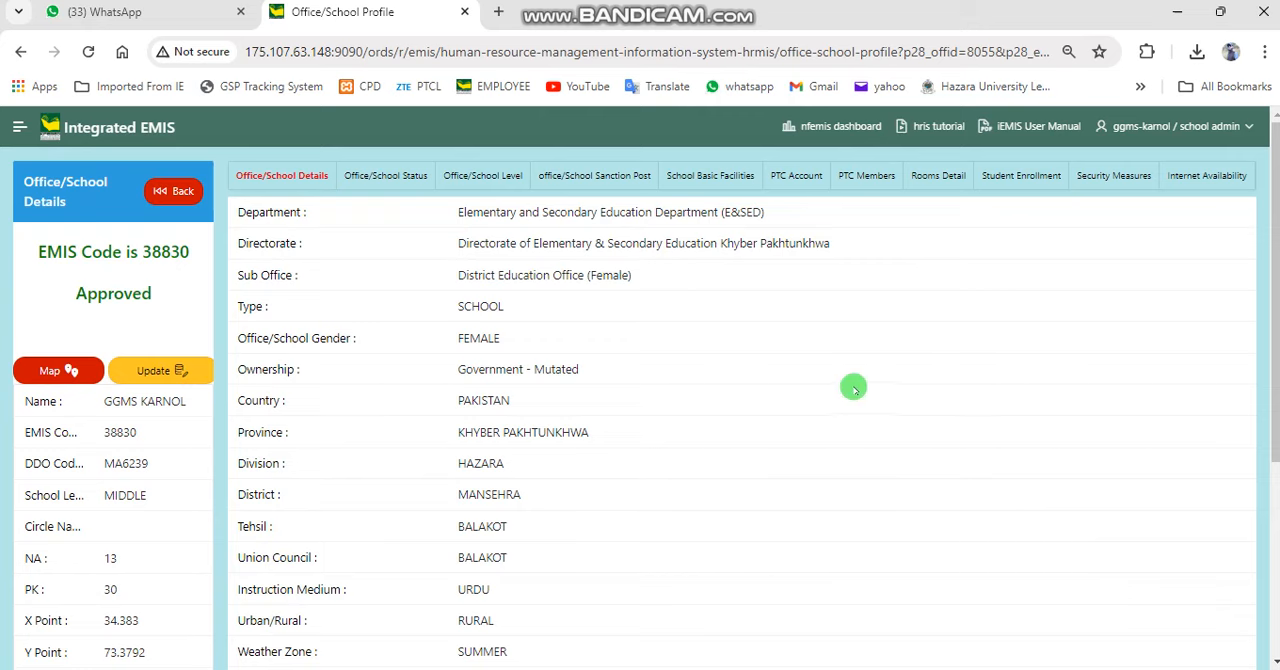
Open the school's profile update form, look over its basic profile fields and cancel without changes
left_click(158, 373)
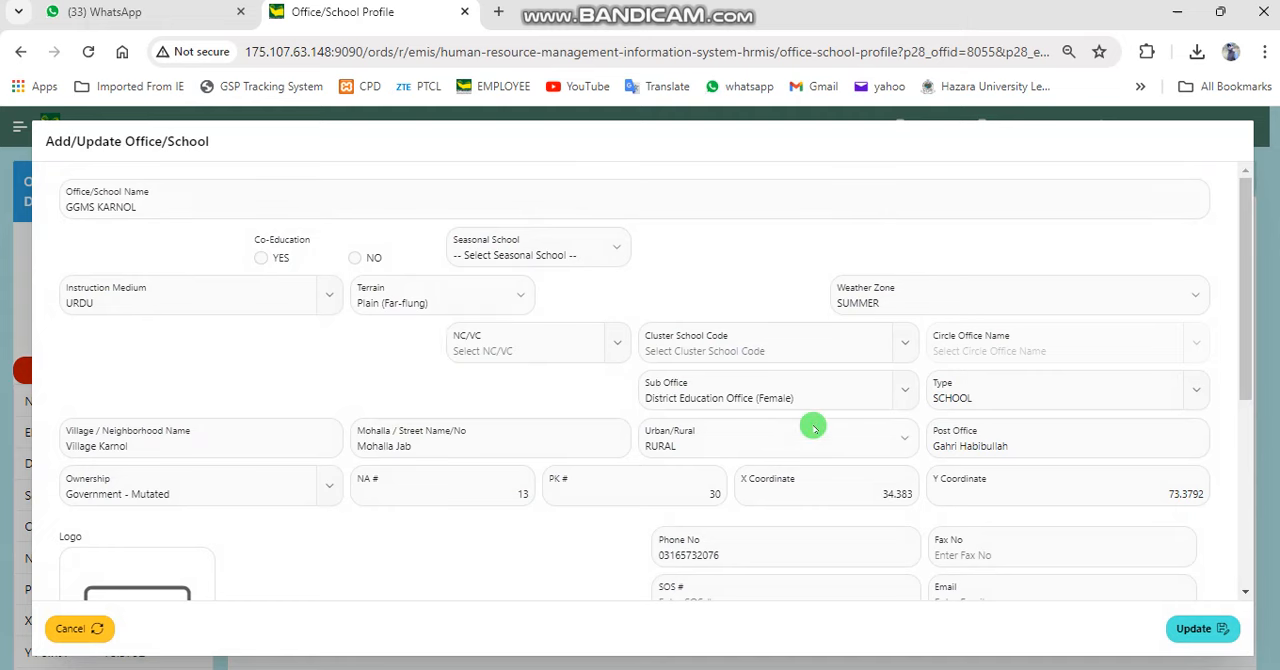
scroll(1253, 437, "down", 2)
left_click_drag(1253, 437, 1237, 403)
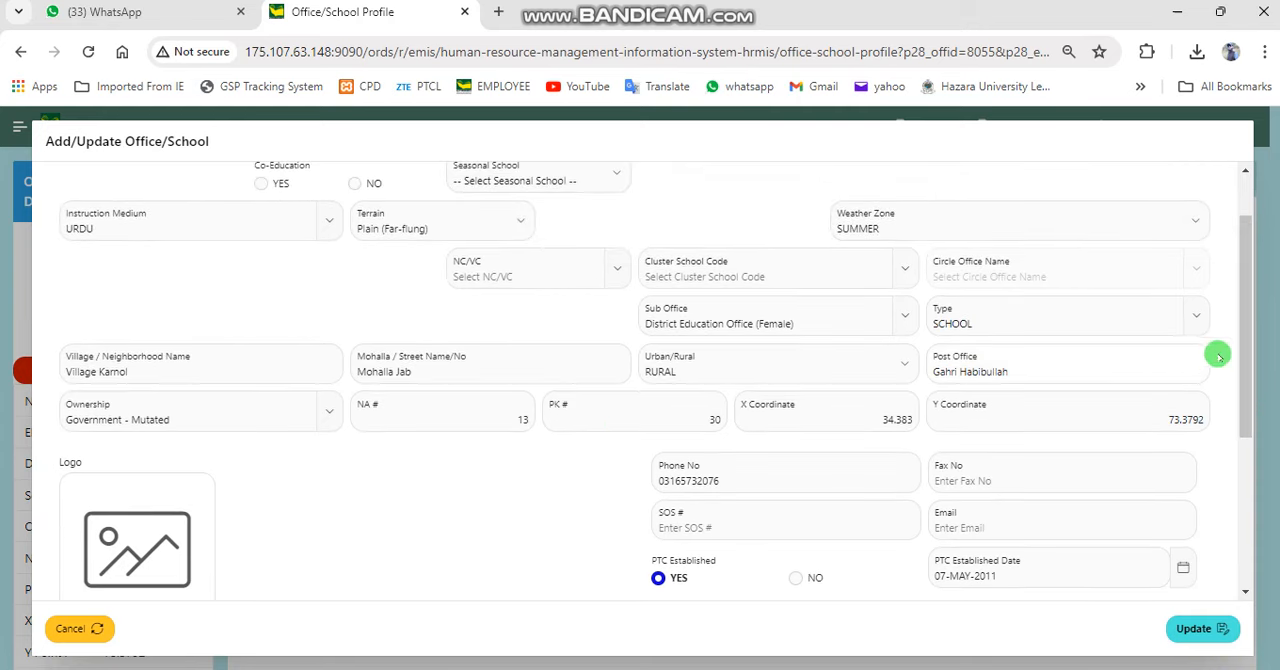
scroll(1243, 291, "up", 2)
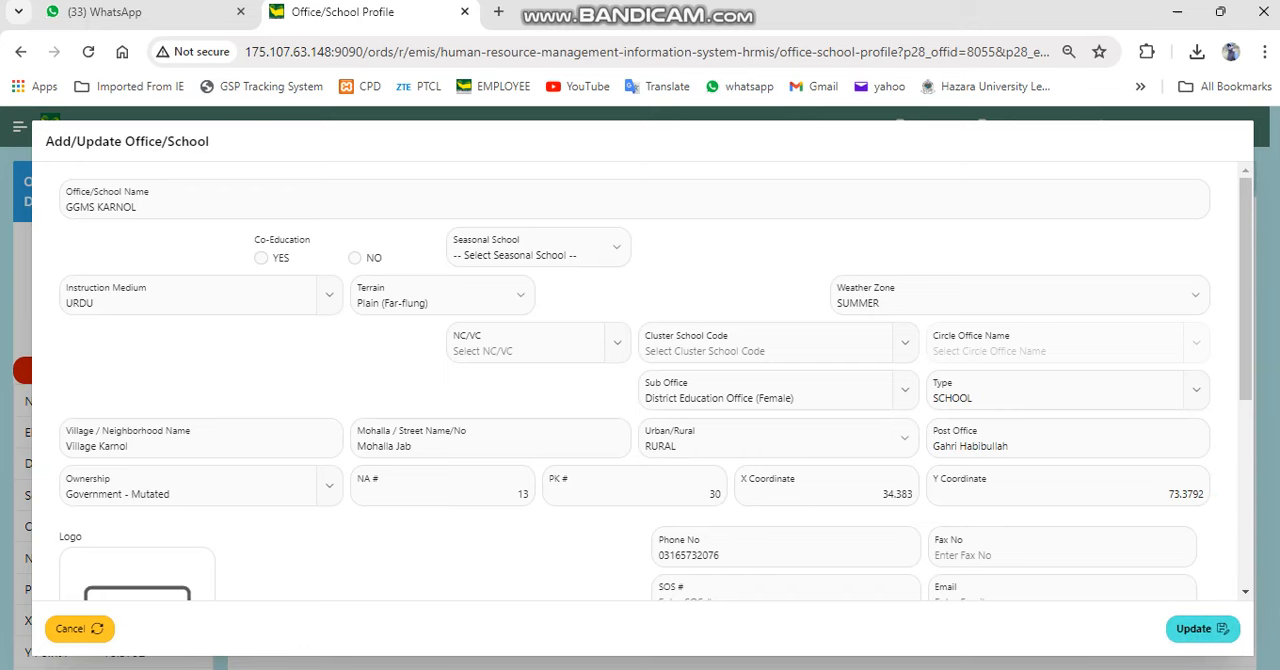
left_click(45, 627)
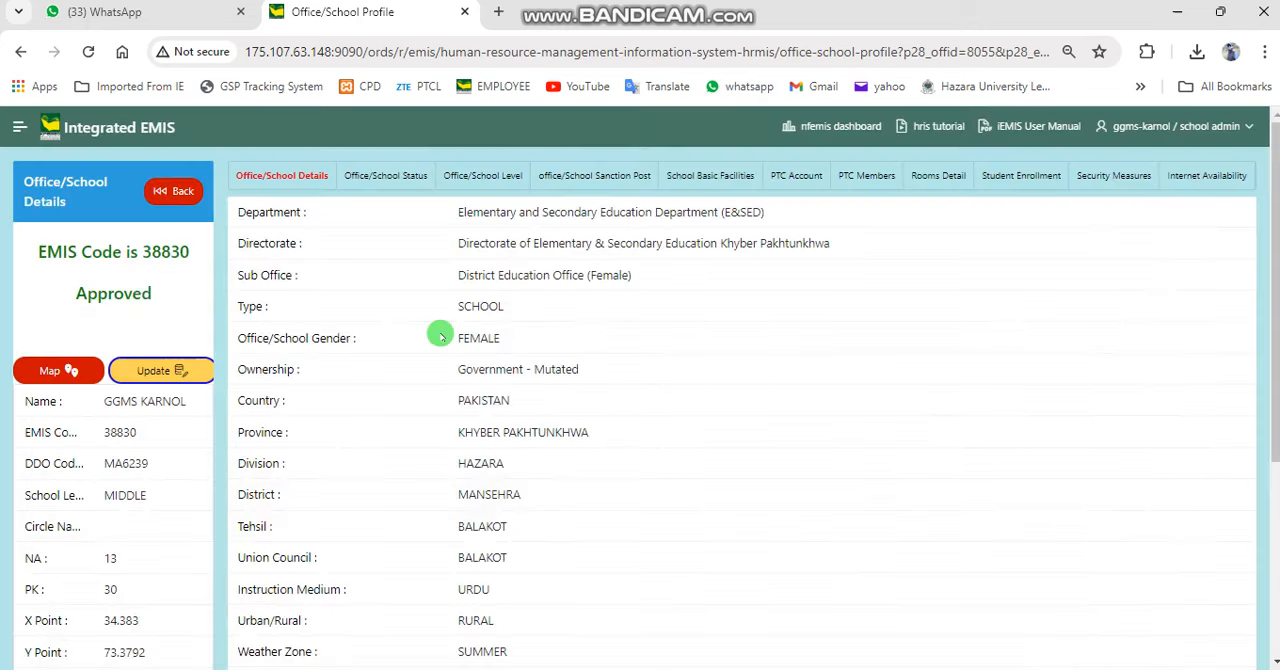
Examine the school's basic facilities record, including its solar entry
left_click(720, 175)
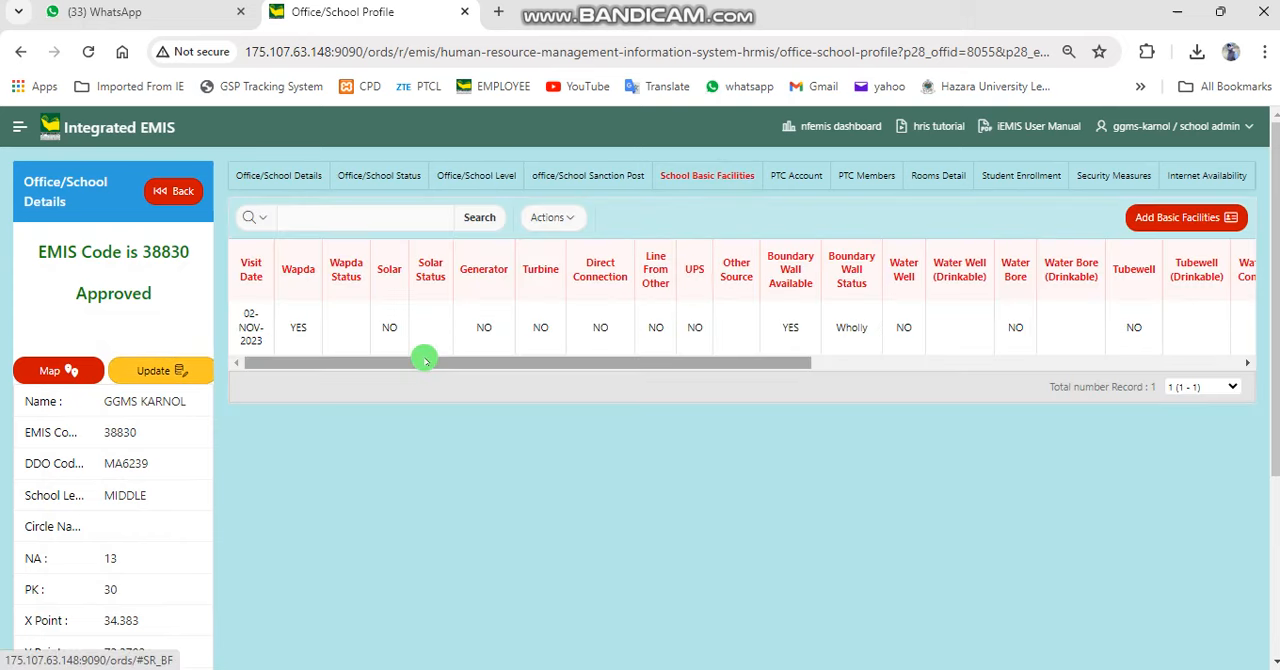
left_click_drag(425, 362, 371, 384)
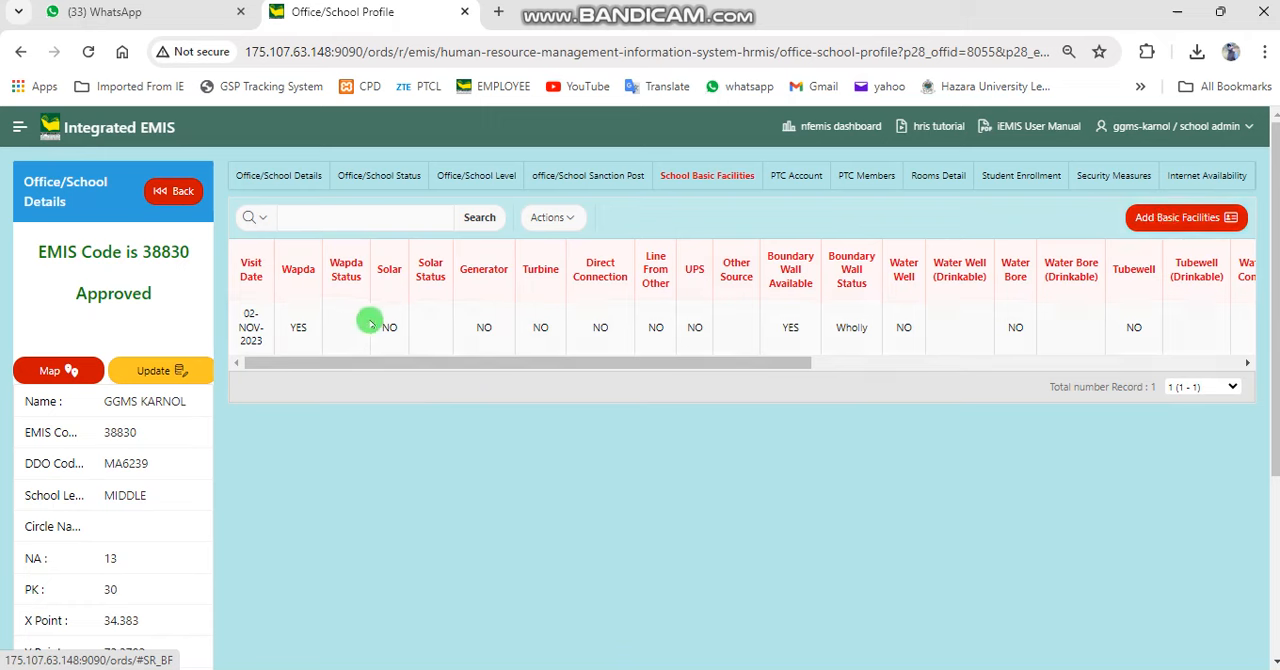
double_click(390, 325)
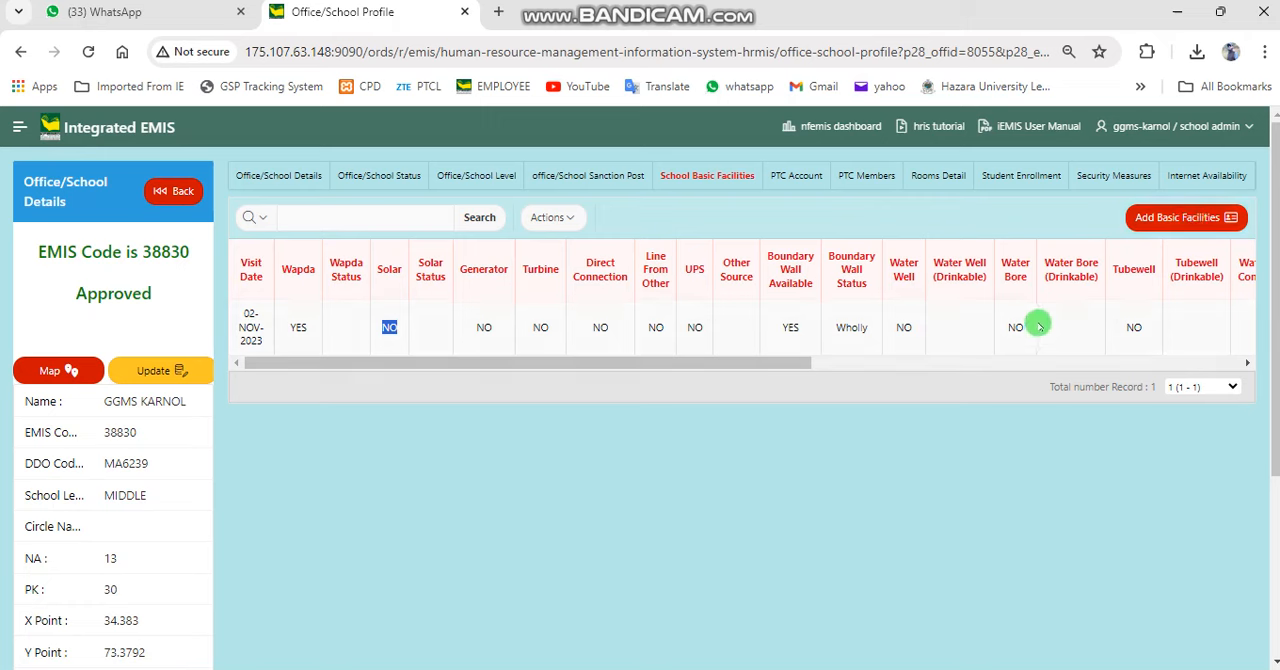
left_click(848, 341)
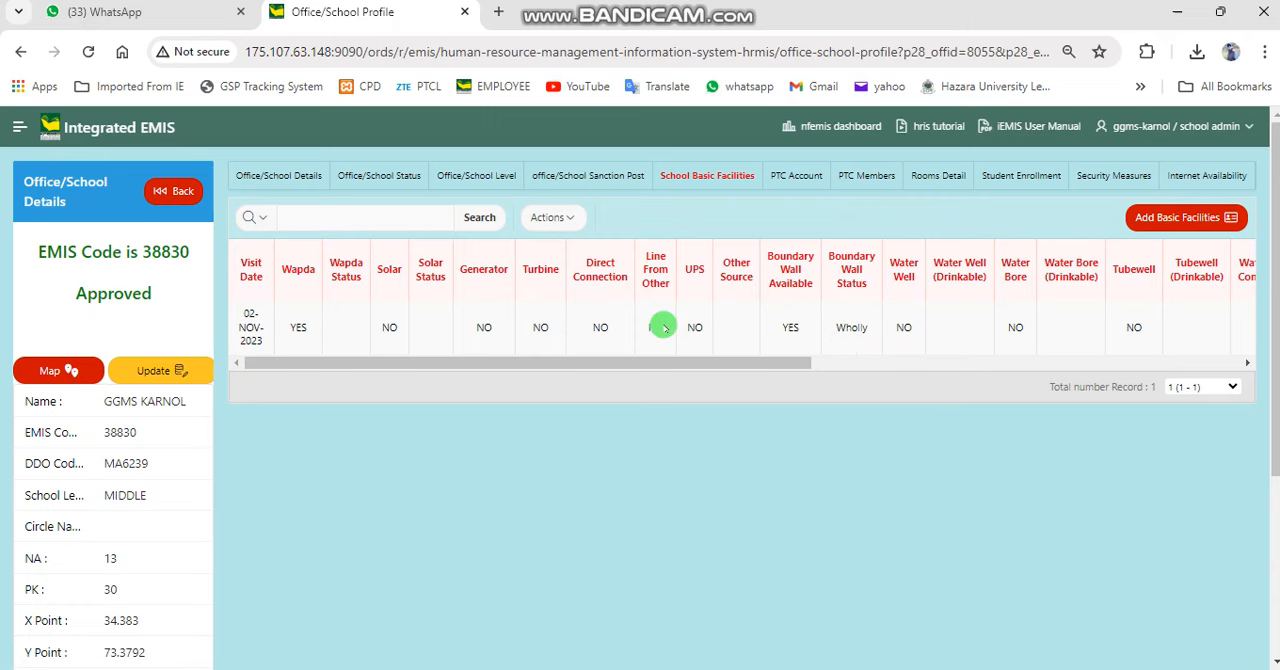
Start a new student monthly report for the school's Student Enrollment and date it 02-JUL-2024
left_click(1025, 177)
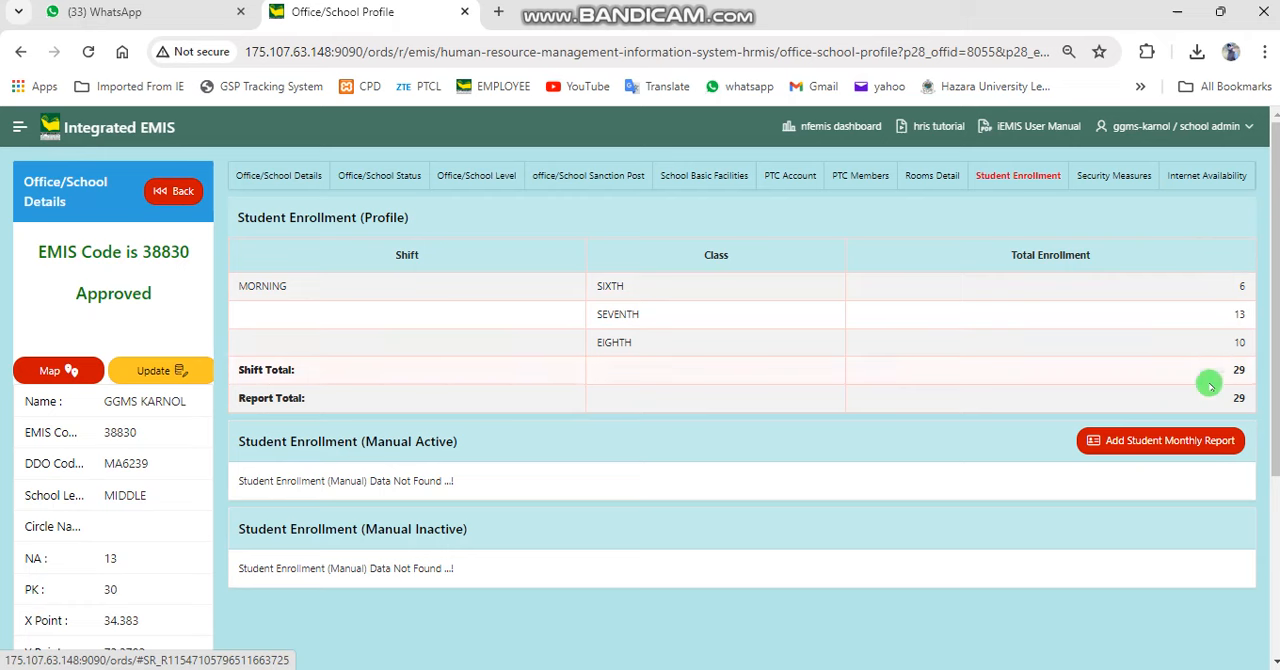
left_click(1186, 443)
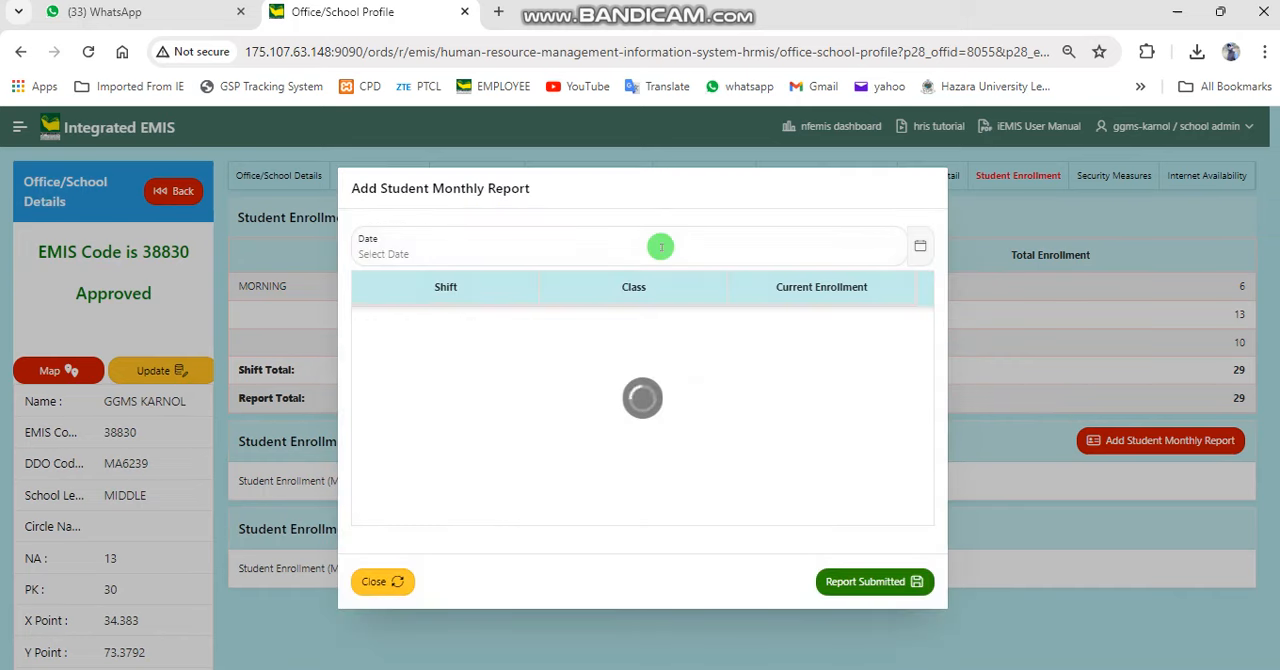
left_click(660, 246)
left_click(440, 352)
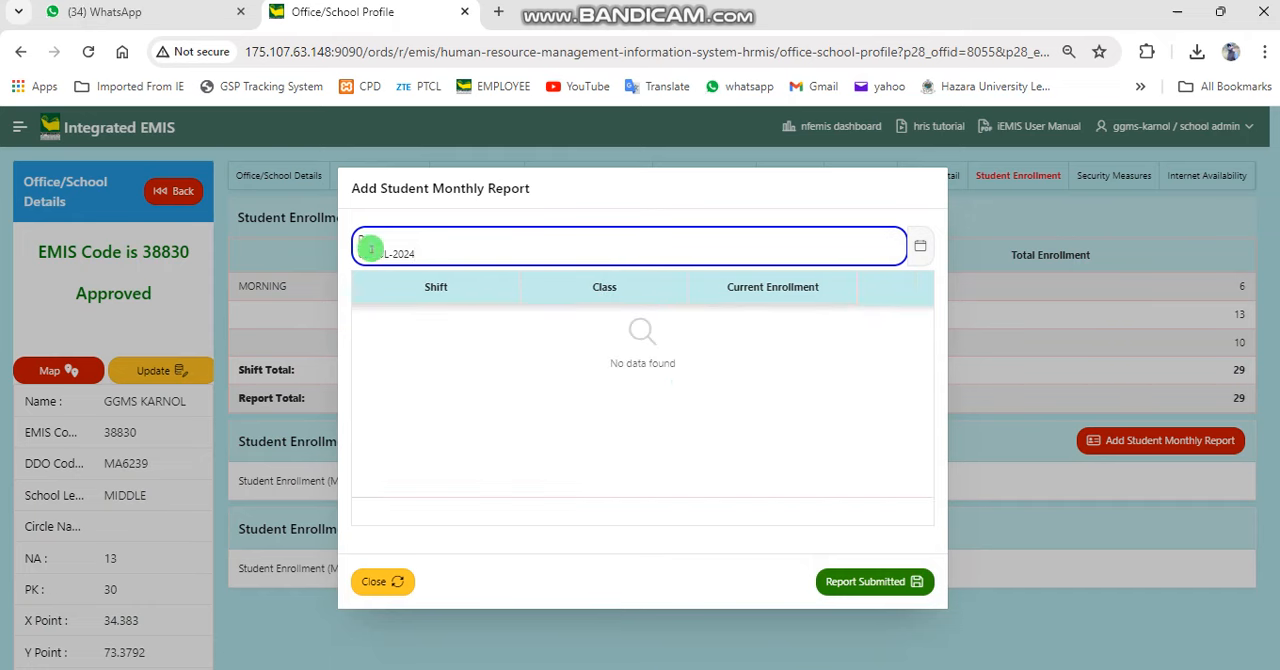
left_click(918, 245)
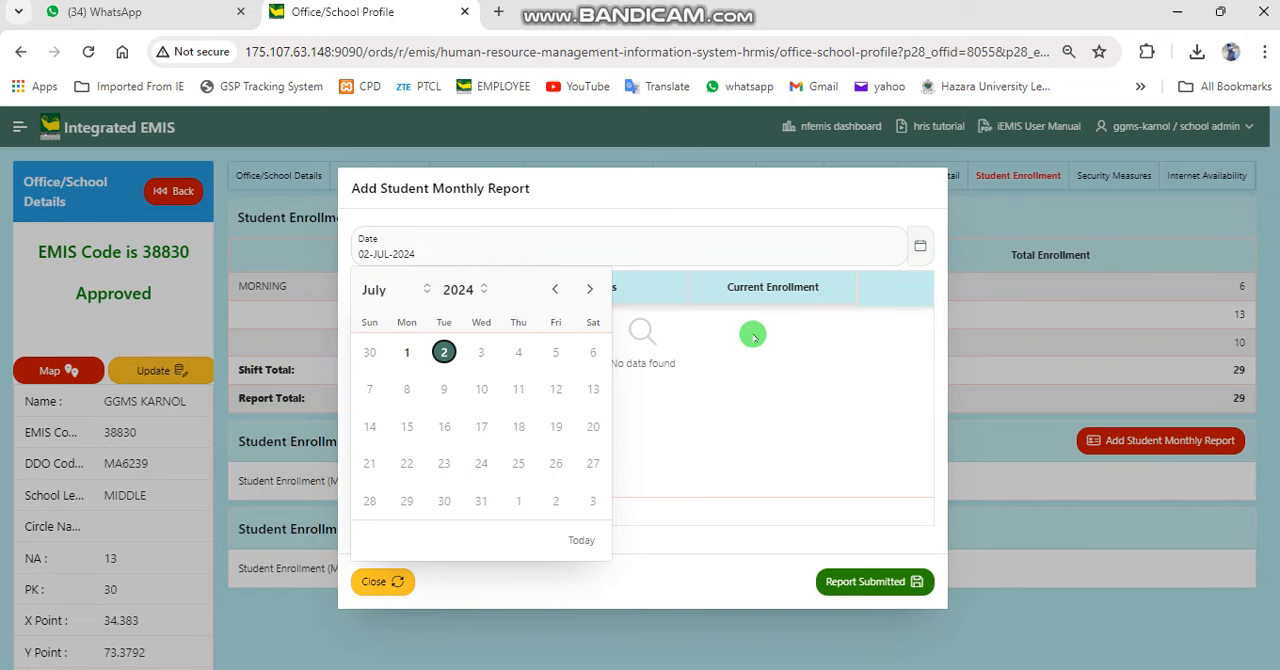
left_click(445, 356)
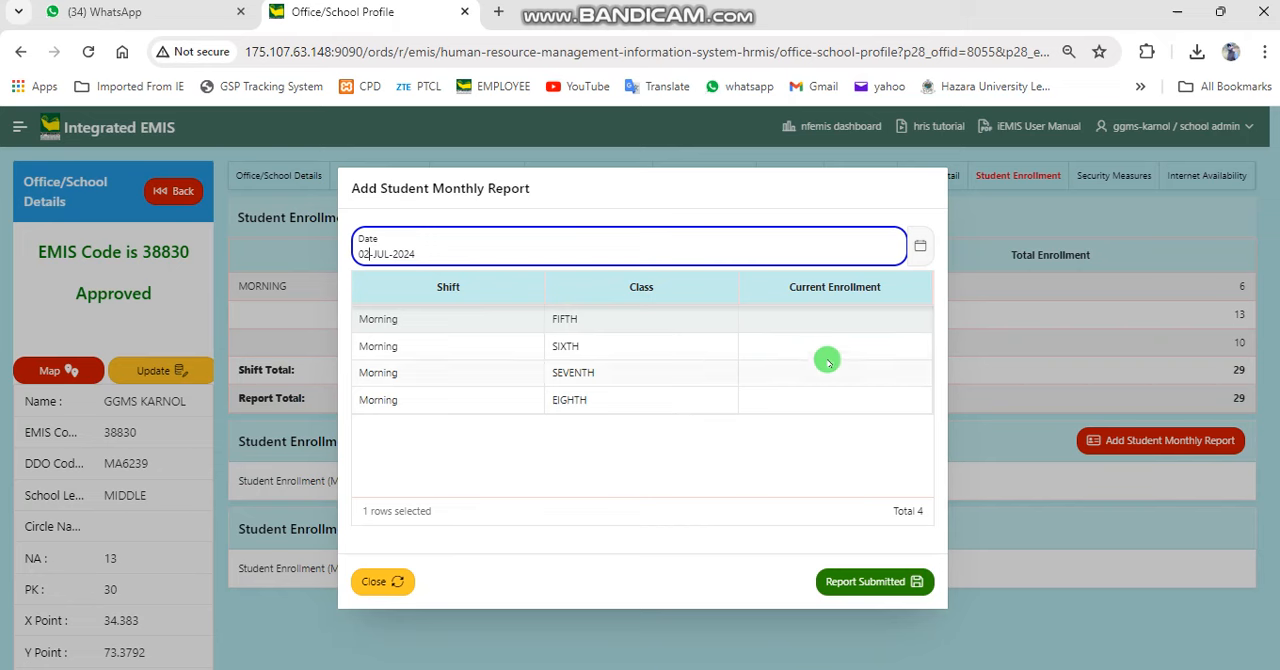
Go through the Current Enrollment cells of the SIXTH, SEVENTH and EIGHTH classes and close the monthly report without submitting
left_click(876, 346)
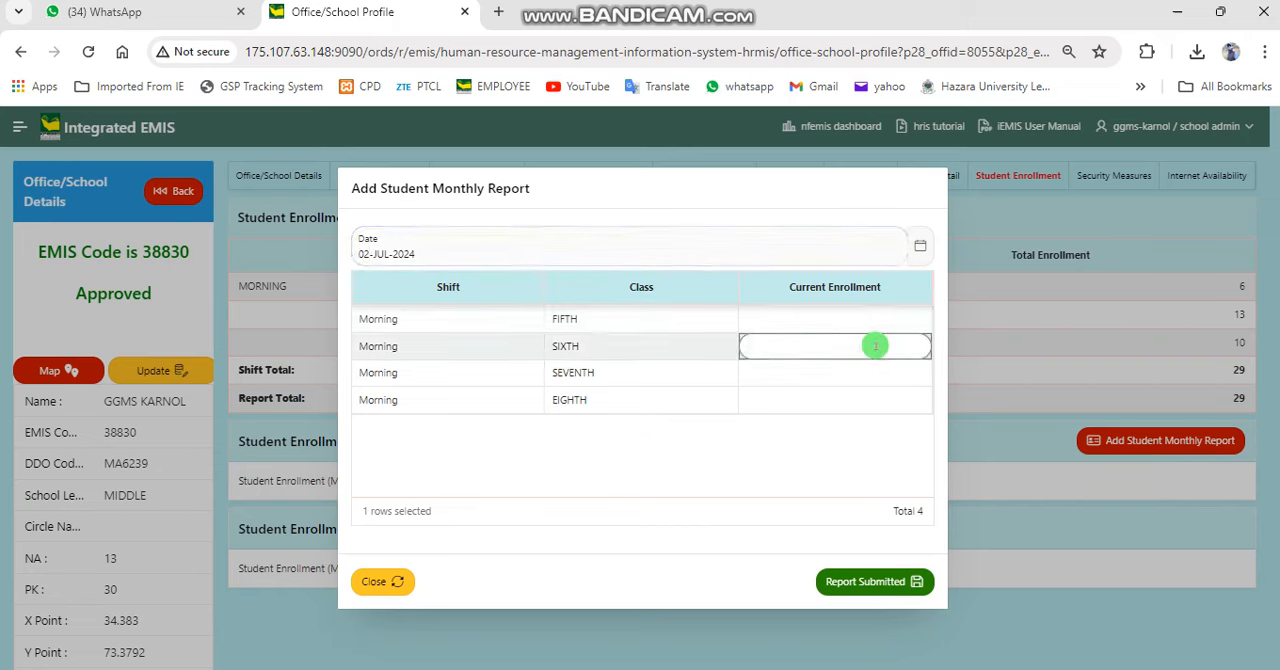
left_click(892, 368)
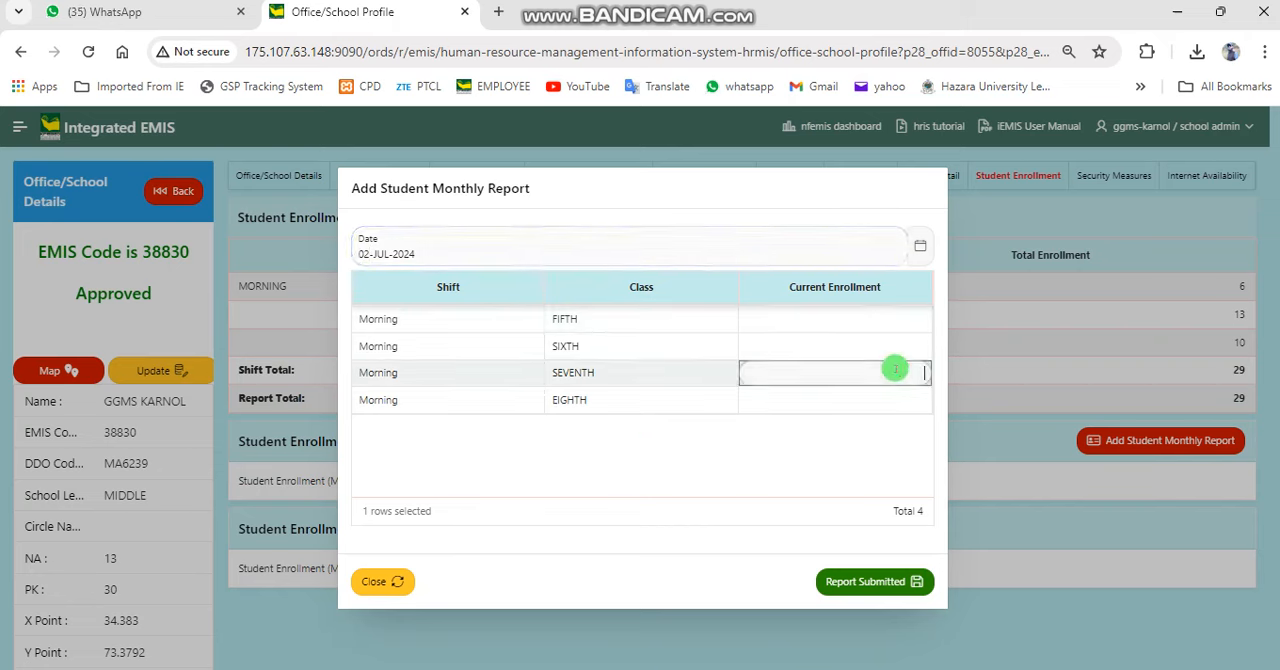
left_click(907, 403)
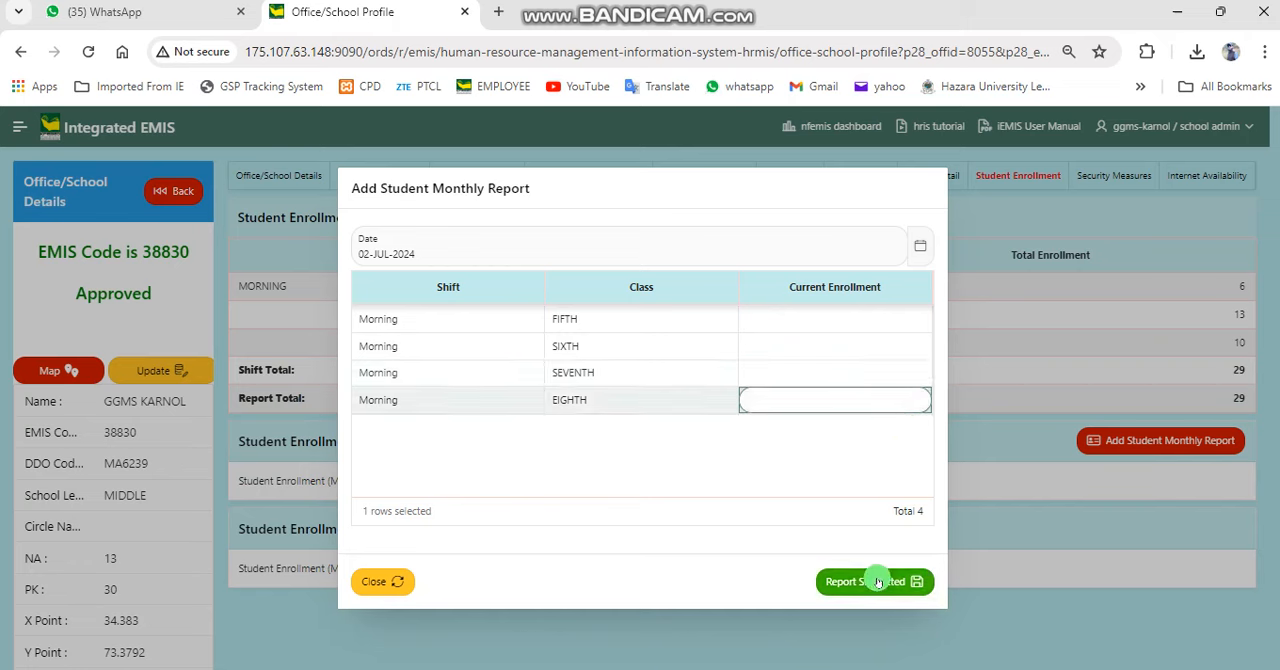
left_click(398, 582)
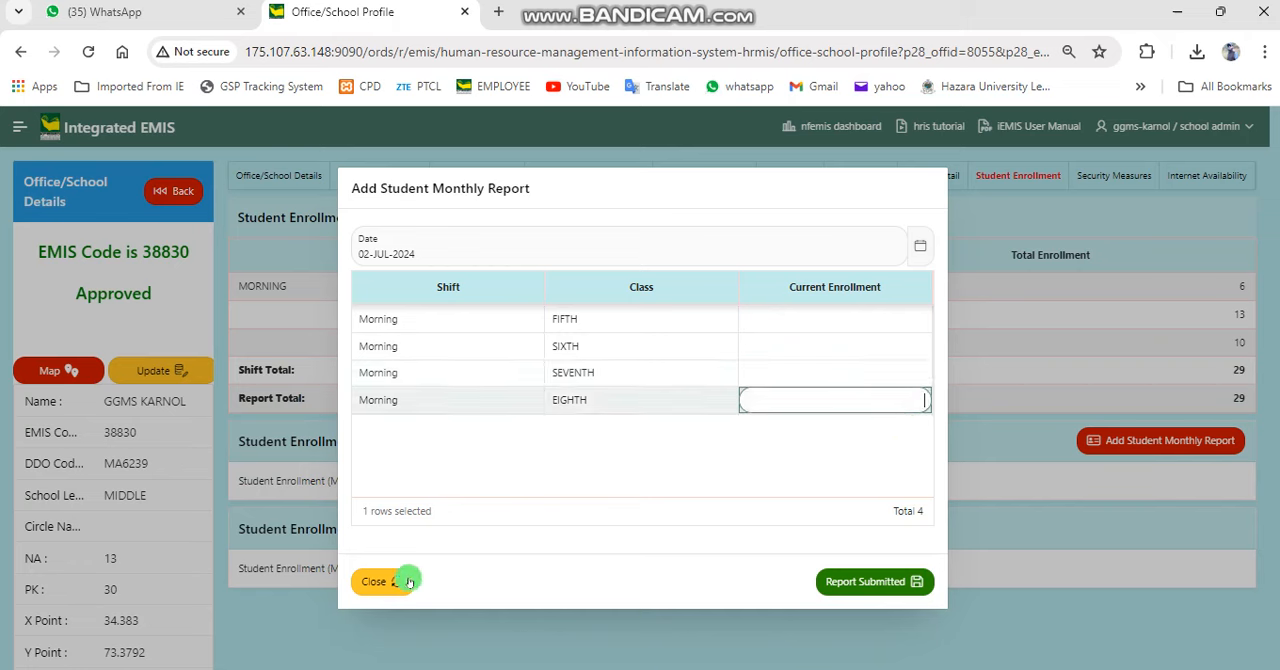
left_click(391, 584)
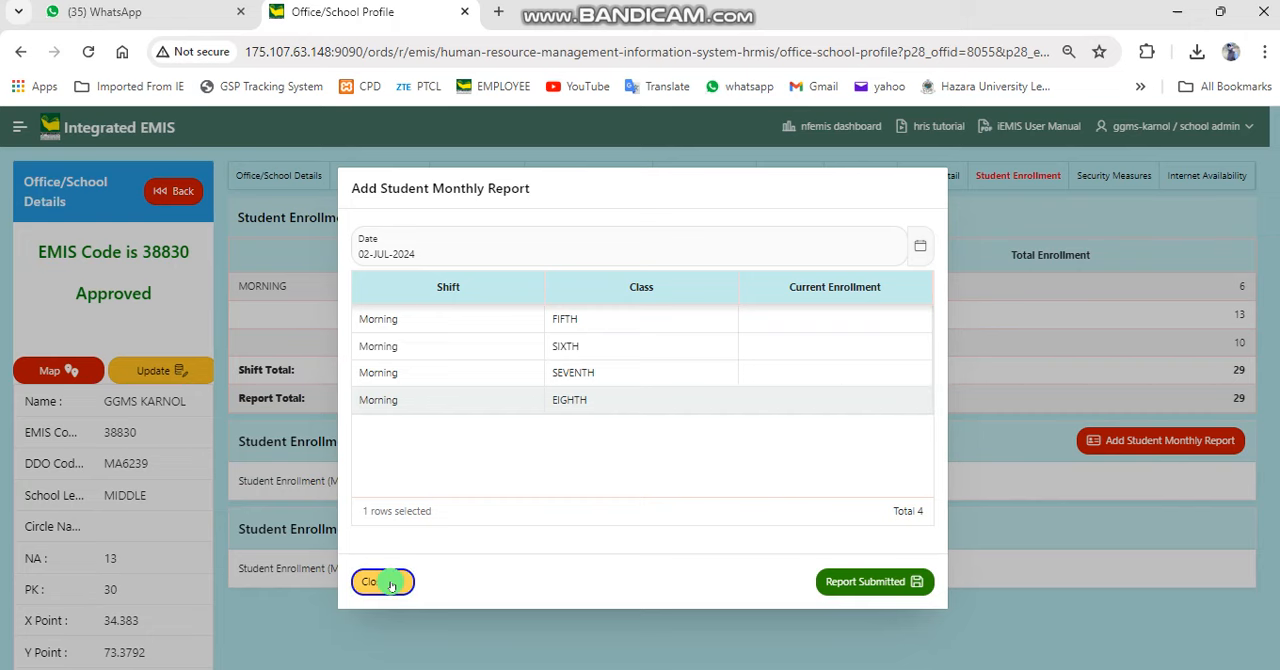